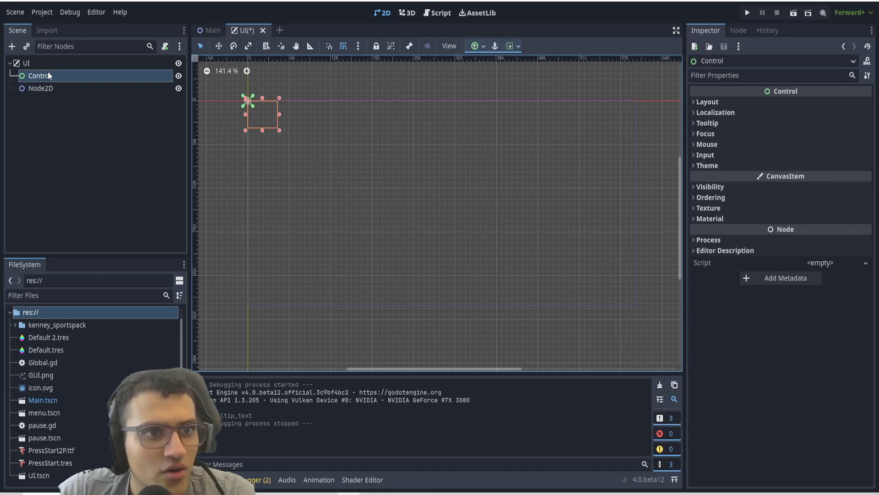
Step: Select the UI root node in the Scene tree
click(51, 76)
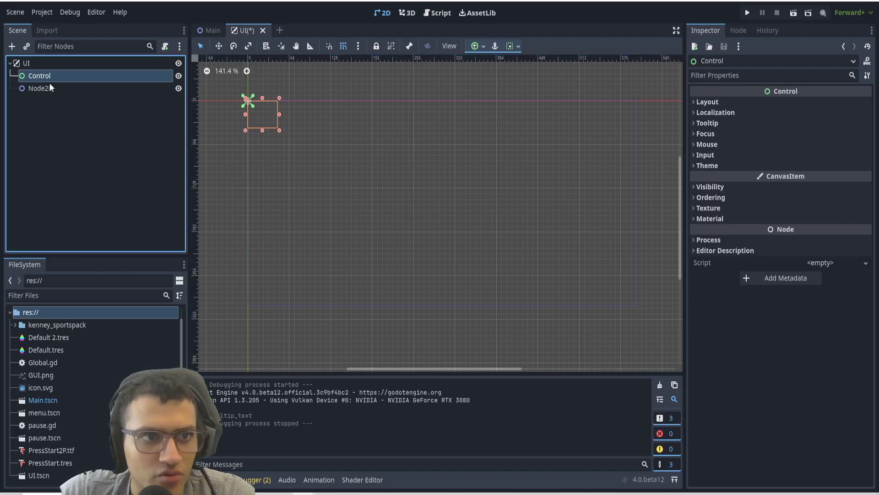
click(50, 87)
click(31, 62)
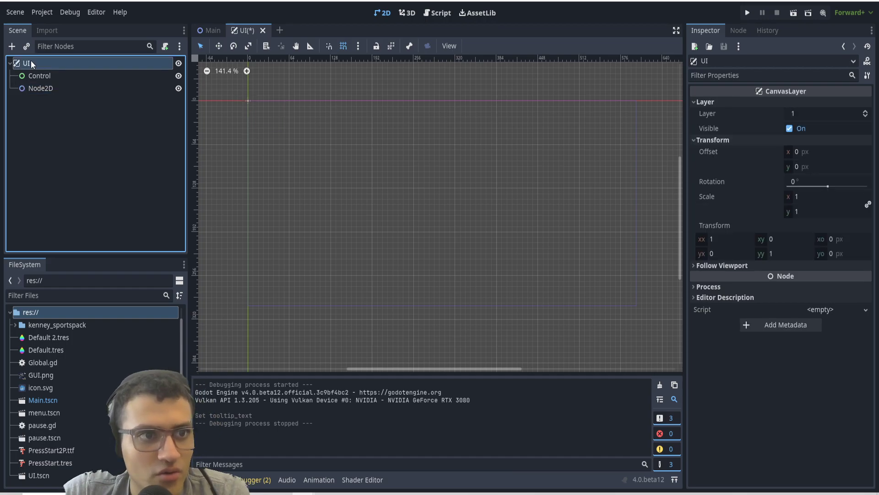
Step: Browse the node types without adding one, then inspect Node2D's transform properties
click(12, 46)
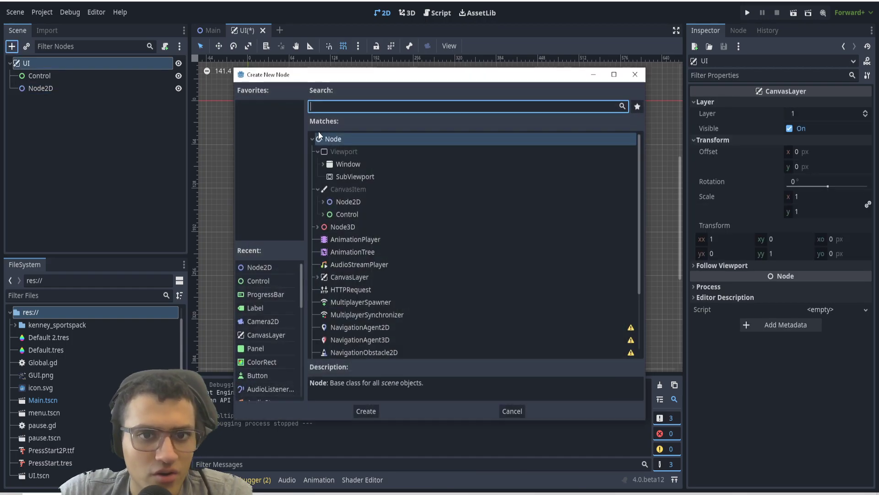
click(343, 226)
click(512, 411)
click(46, 74)
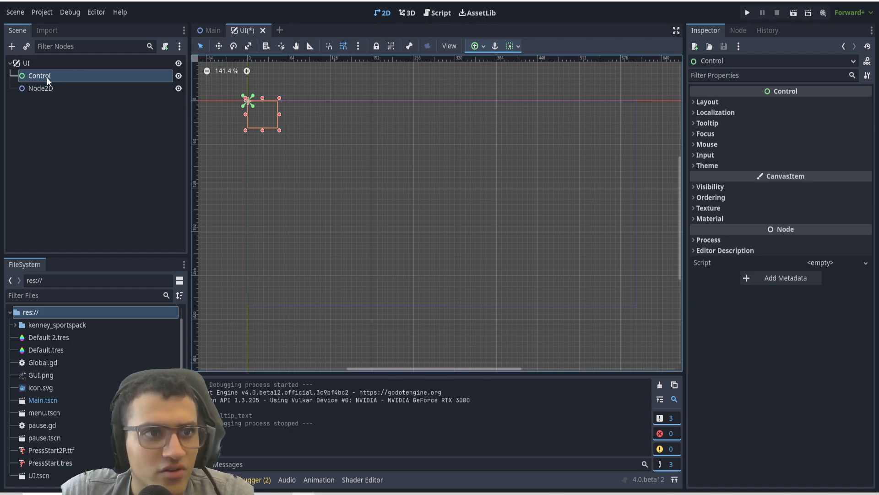
click(46, 89)
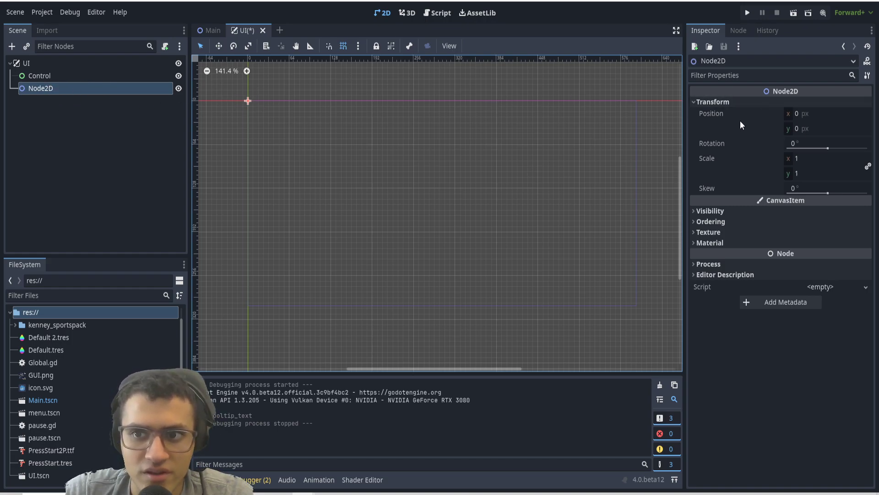
Step: Drag Node2D's Position x and y, then undo so it stays at 0, 0
drag(810, 114, 829, 113)
key(ctrl+z)
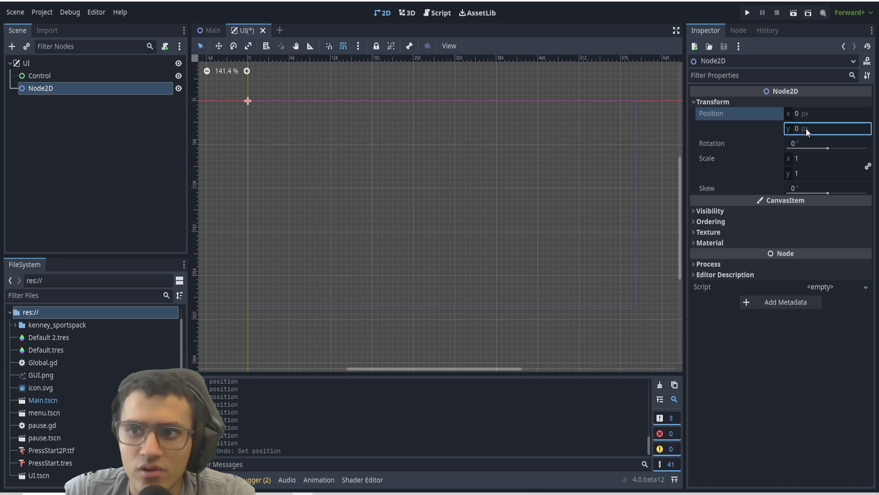
drag(806, 128, 831, 128)
drag(806, 113, 819, 114)
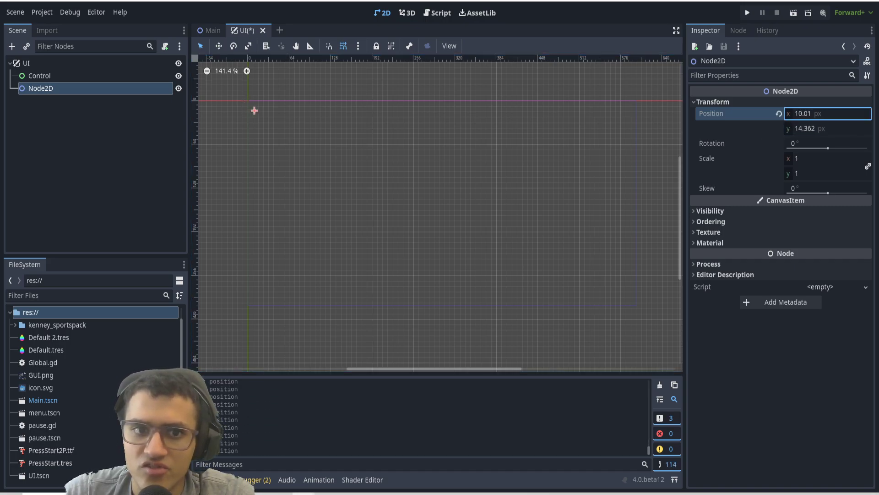
key(ctrl+z)
key(ctrl+z)
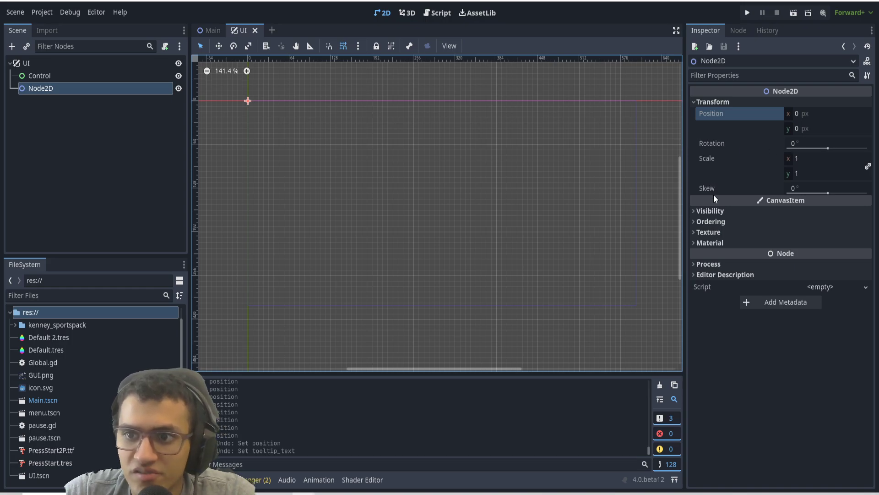
Step: Toggle Node2D's Visible off and back on, save the scene, and select Control
click(721, 211)
click(791, 222)
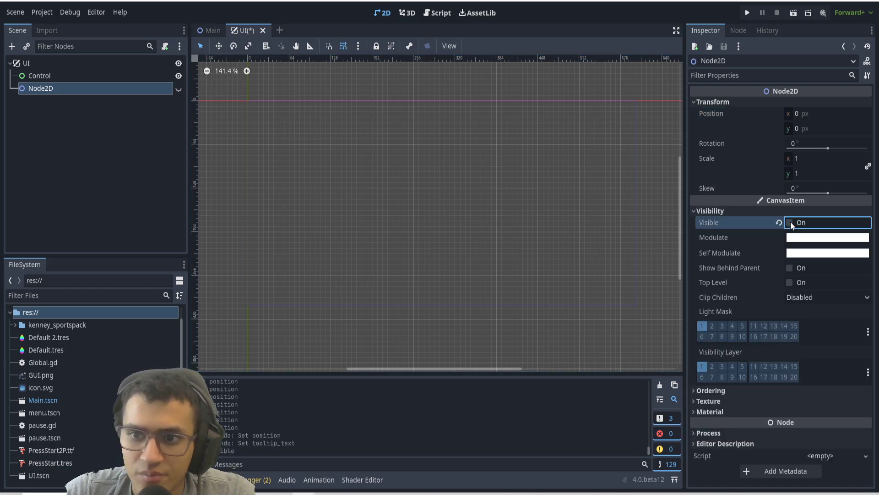
click(789, 222)
click(722, 212)
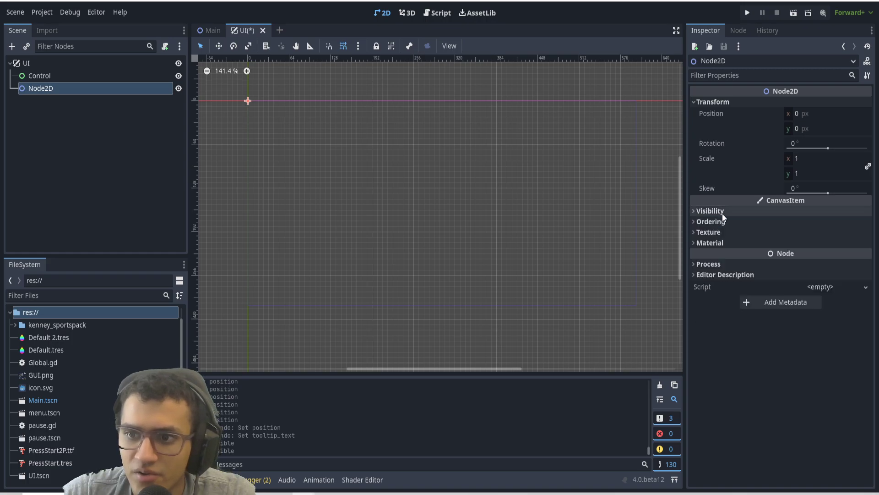
key(ctrl+s)
click(54, 75)
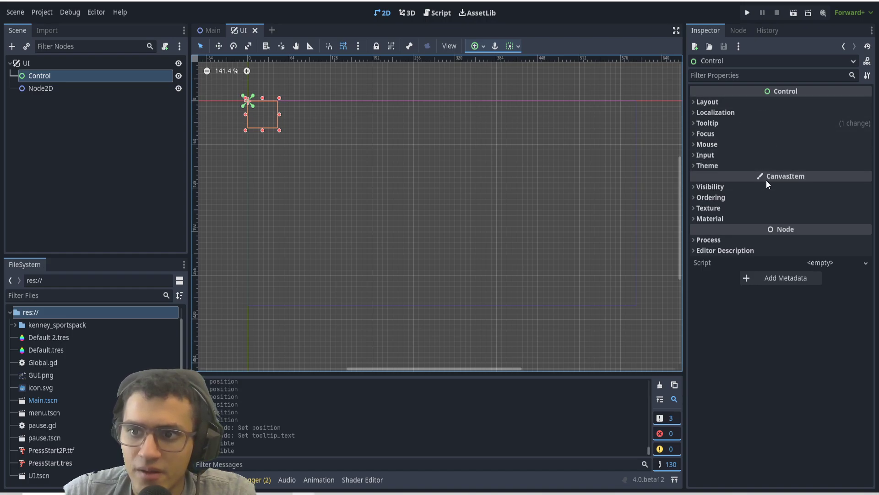
Step: Reveal the Control's tooltip text 'wsdfsdf', select all of it, then run the project
click(740, 187)
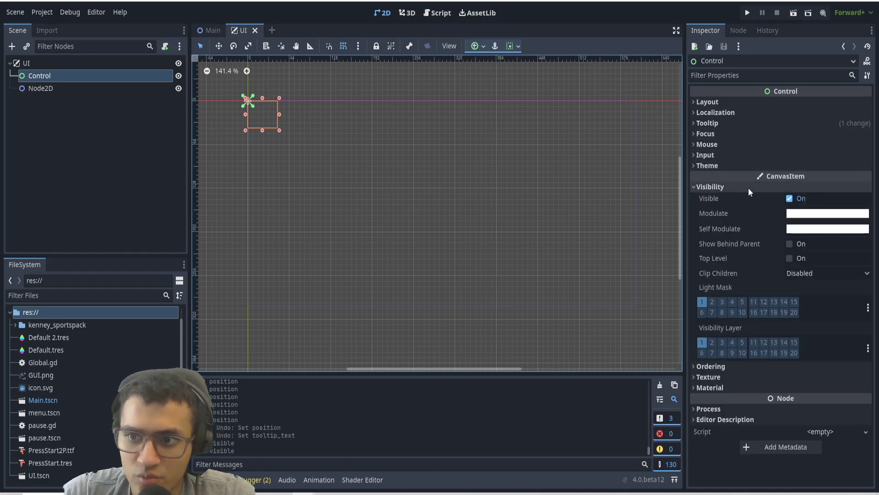
click(749, 187)
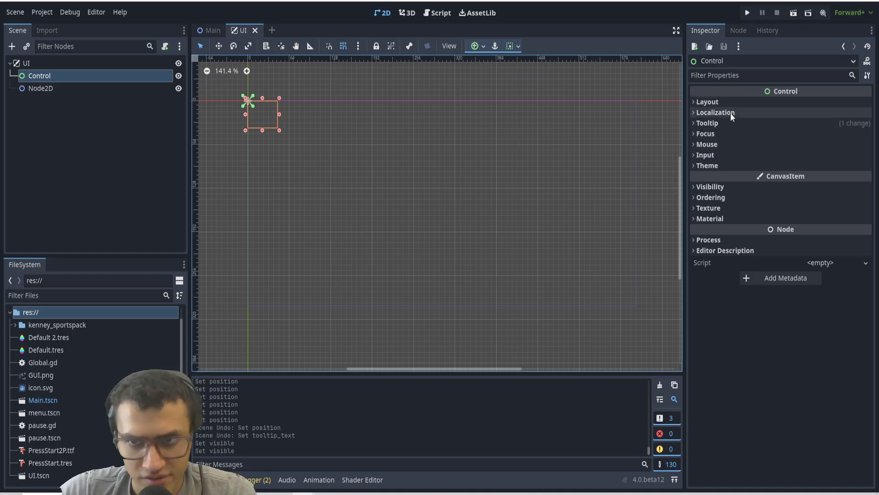
click(709, 121)
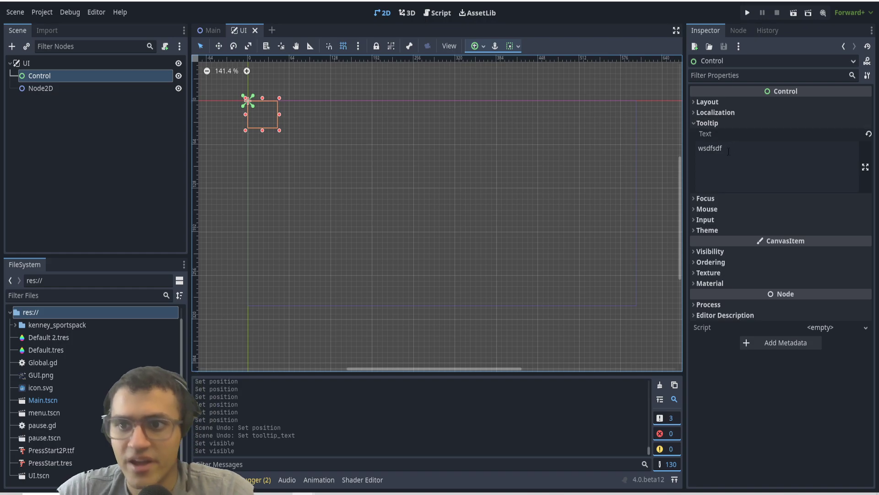
click(753, 167)
key(ctrl+a)
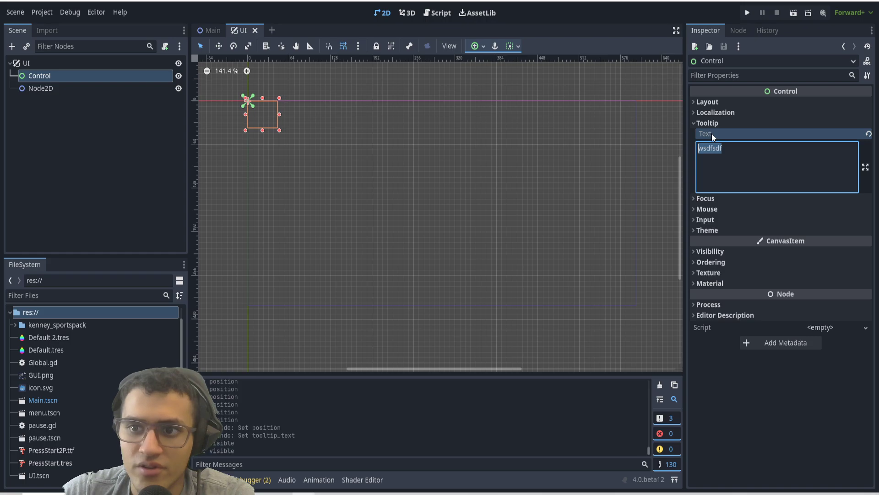
mouse_move(711, 134)
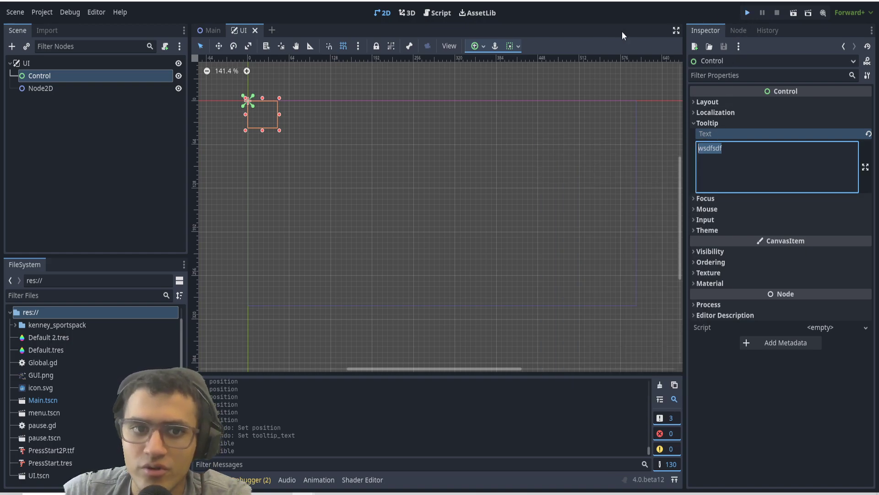
key(F5)
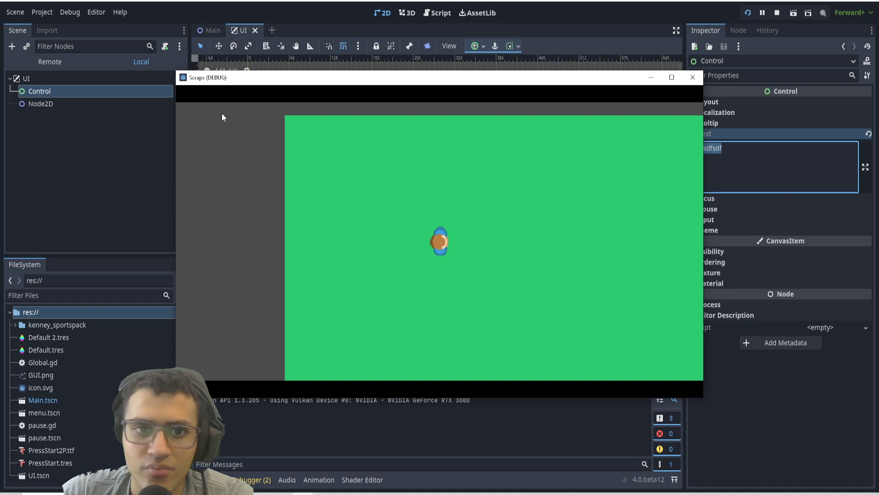
Step: Show the 'wsdfsdf' tooltip over the Control area in-game, then reselect Control in the editor
mouse_move(203, 121)
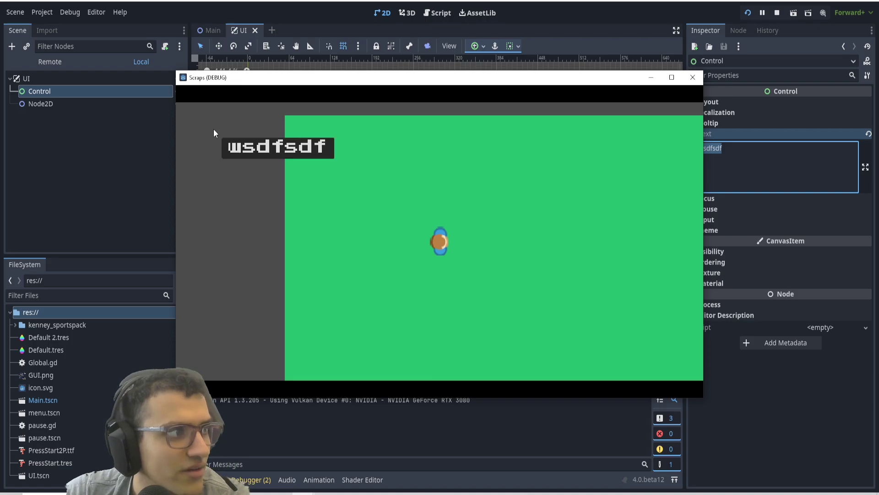
click(103, 161)
click(65, 91)
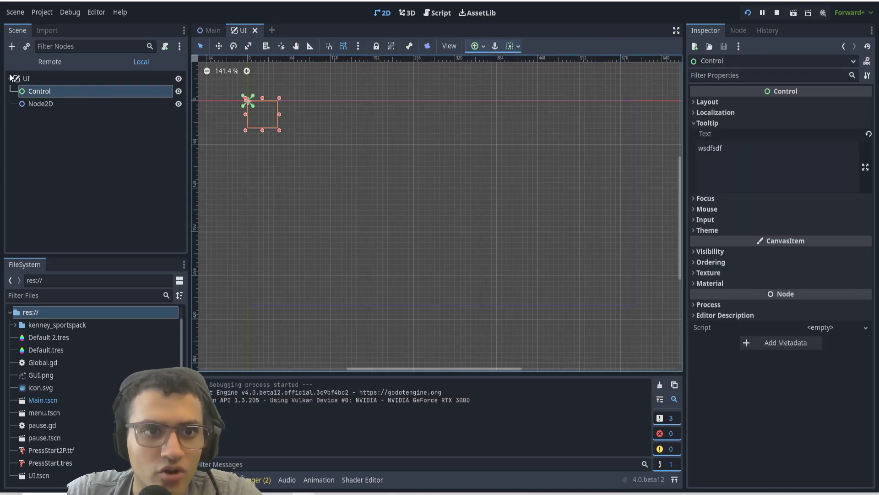
click(13, 47)
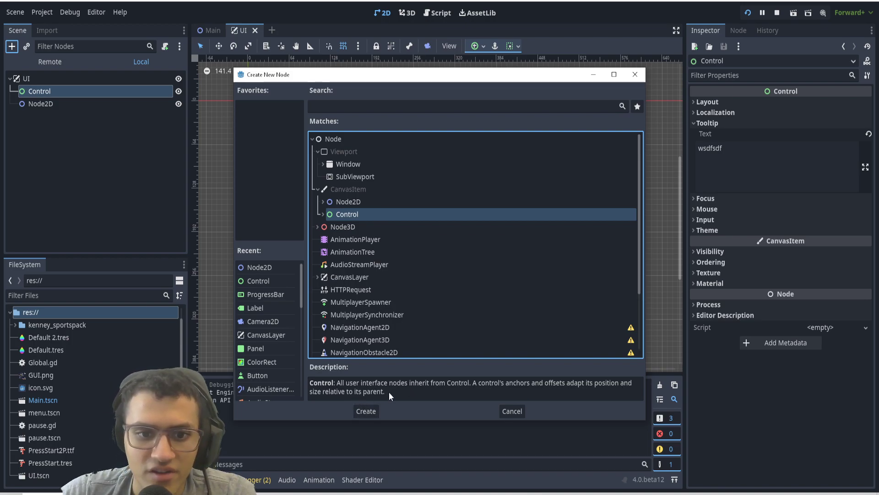
click(358, 201)
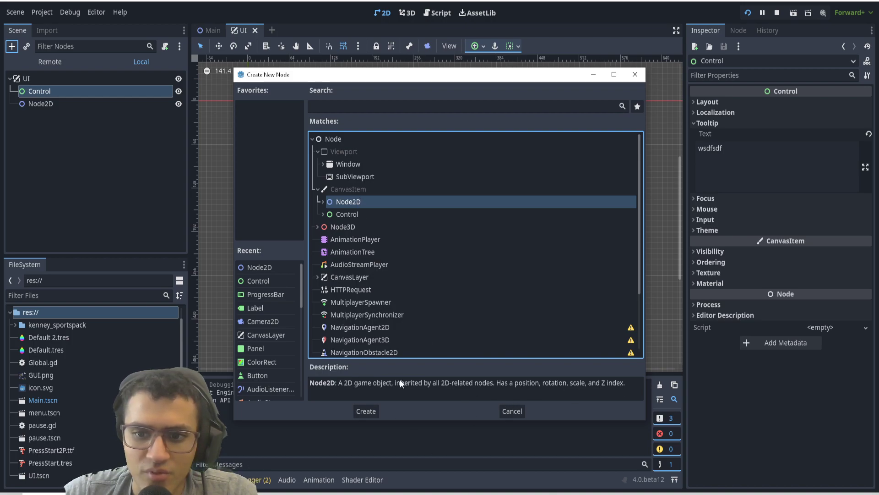
click(350, 214)
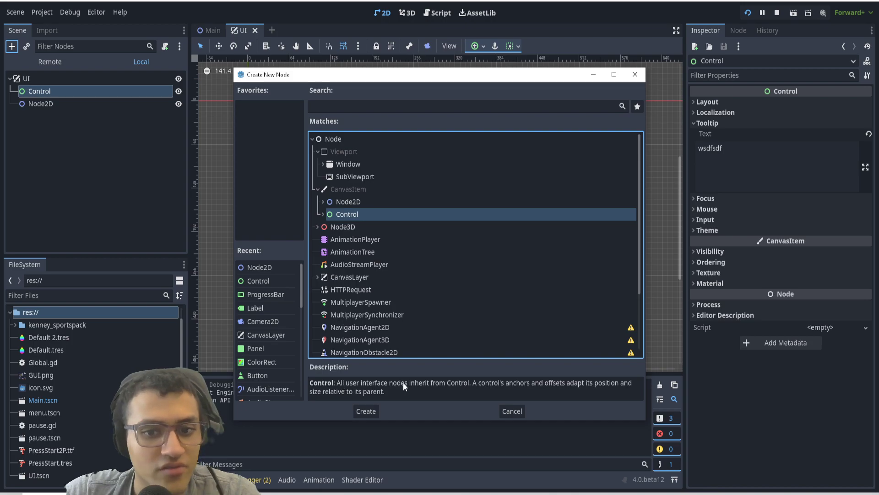
click(510, 411)
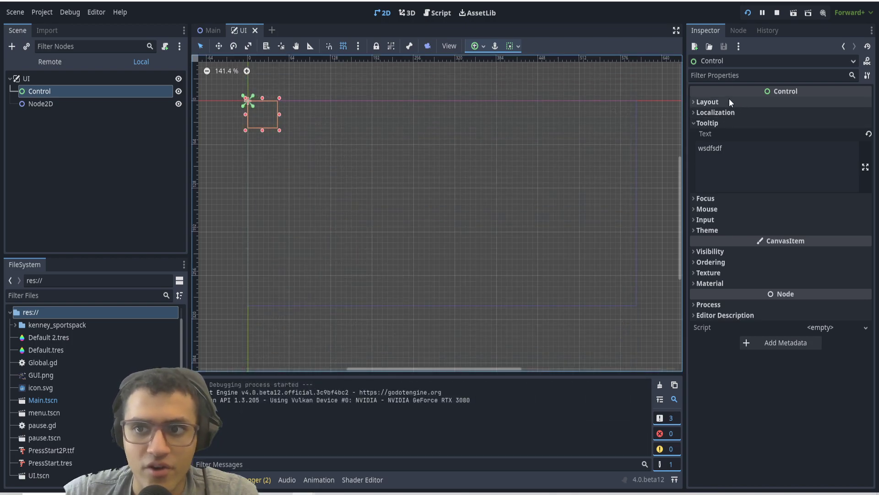
Step: Save, then expand Control's Localization, Input and Mouse sections, keeping Mouse Filter at Stop
key(ctrl+s)
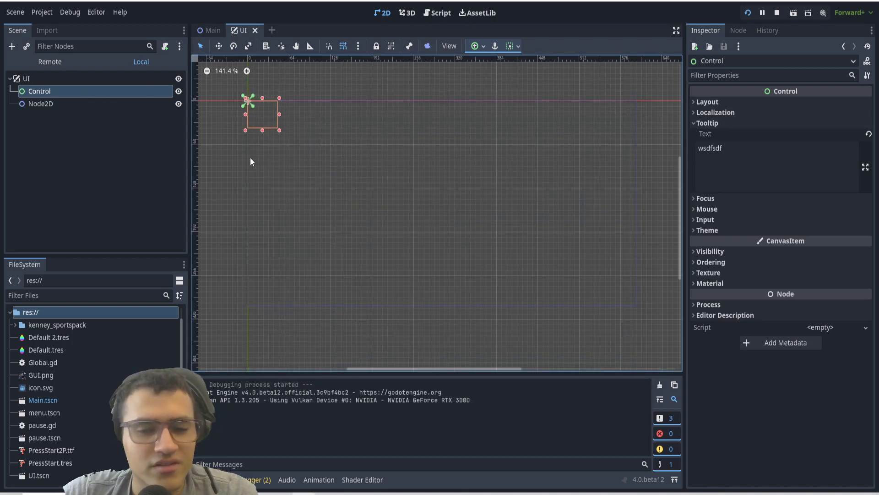
click(746, 122)
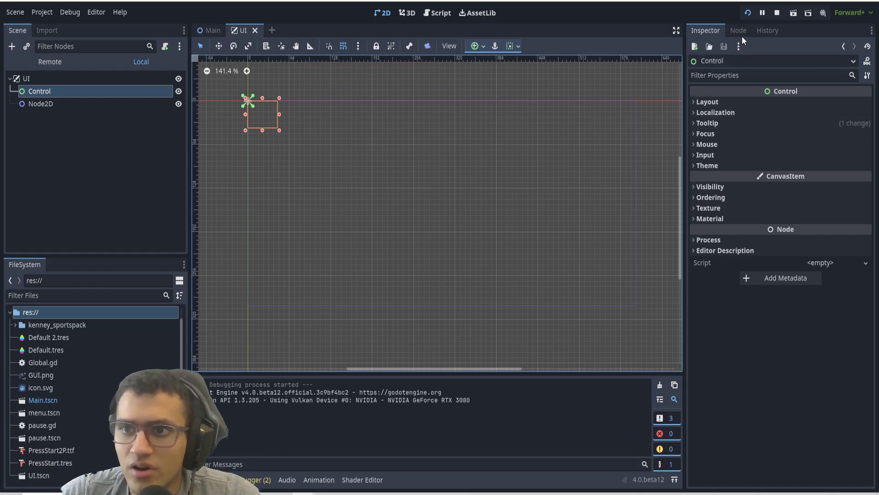
click(735, 113)
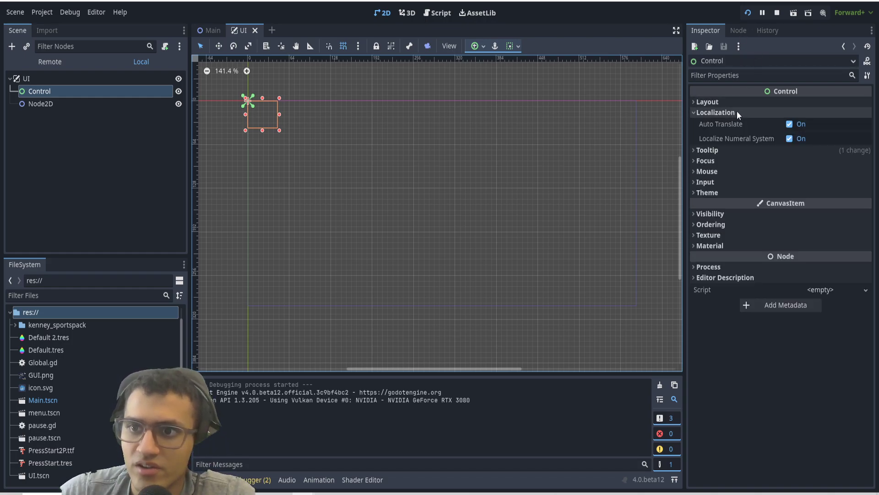
click(716, 183)
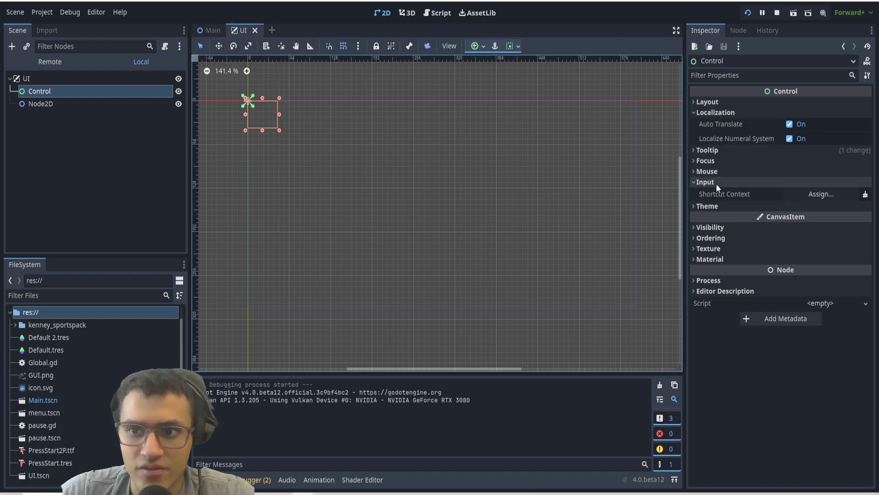
click(722, 171)
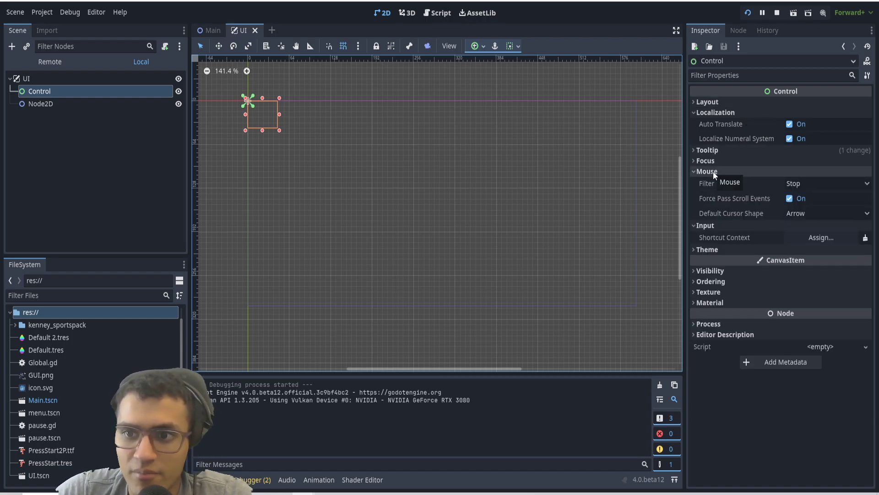
click(803, 185)
click(804, 184)
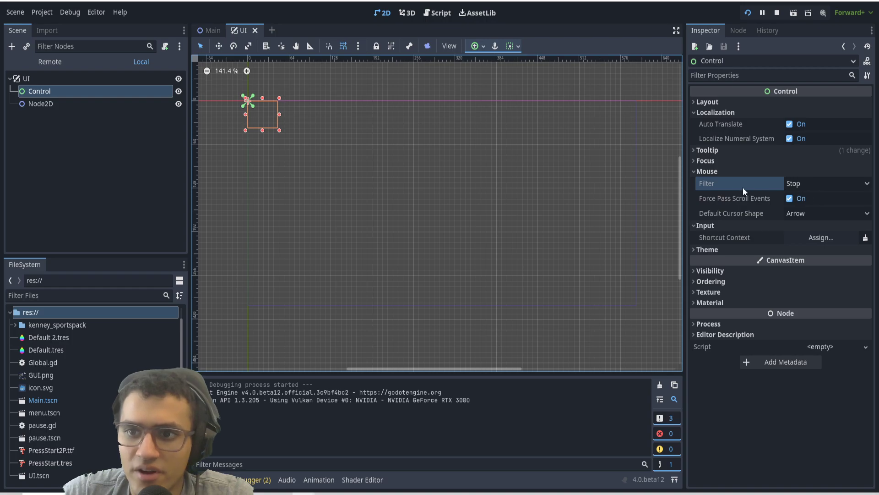
click(809, 183)
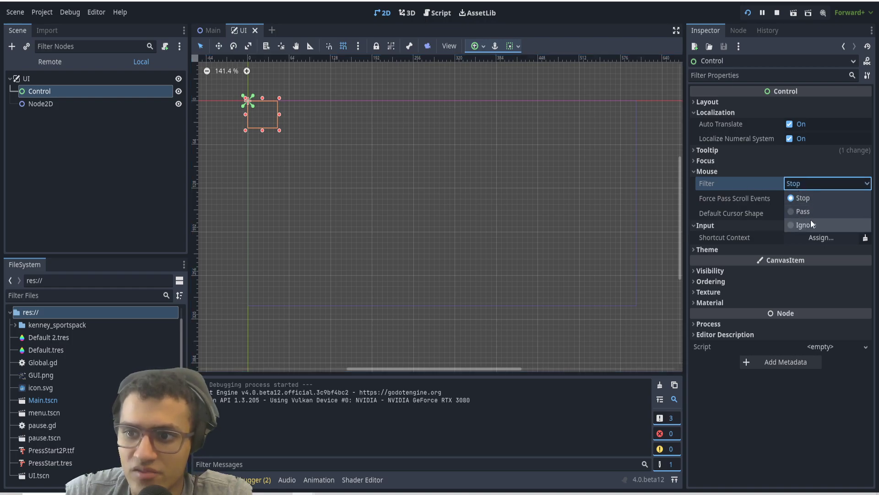
click(807, 183)
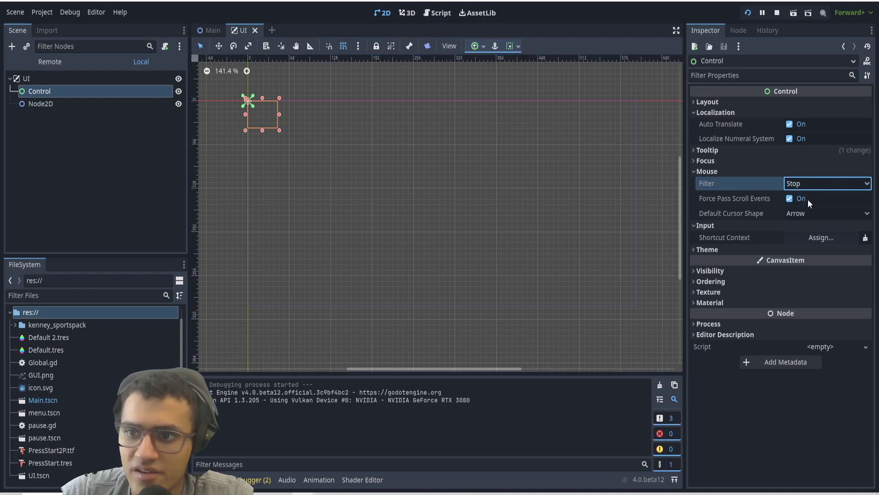
Step: Expand Control's Focus, Tooltip and Layout sections and compare them with Node2D's
click(713, 161)
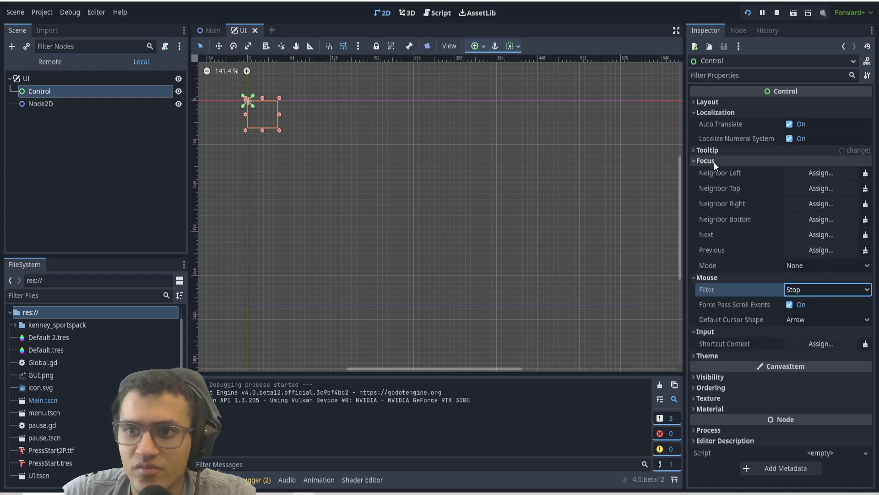
click(724, 152)
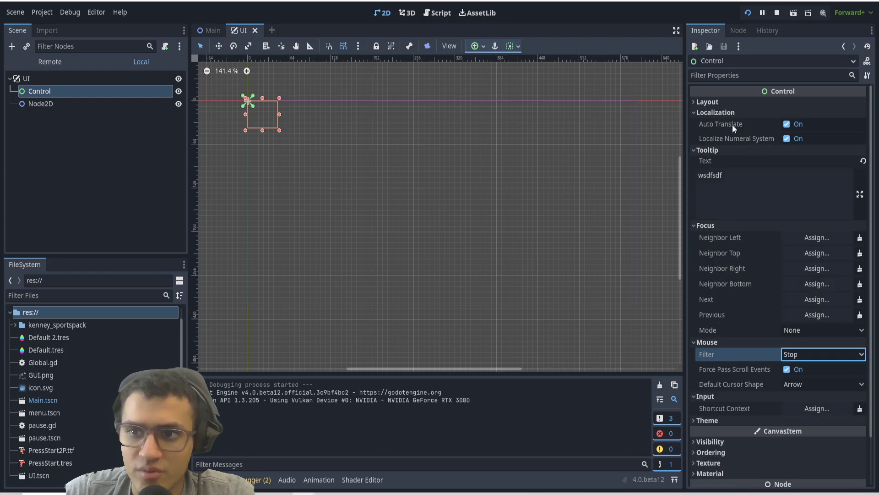
click(708, 102)
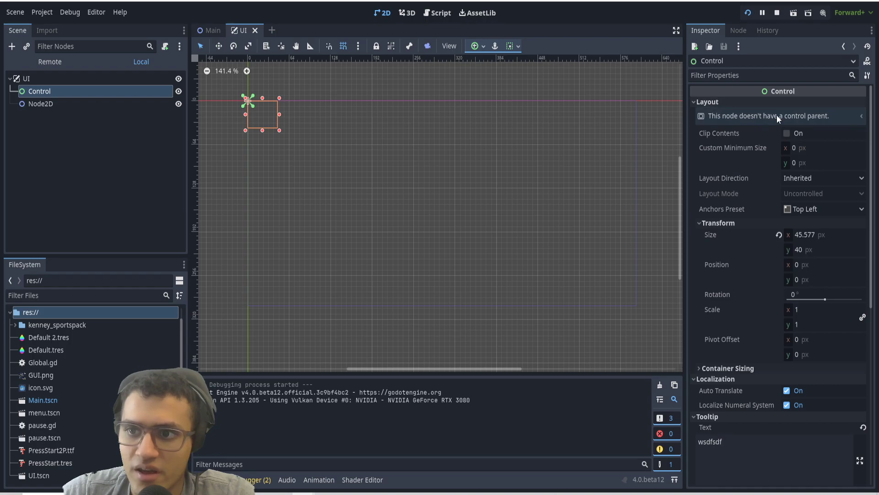
click(18, 105)
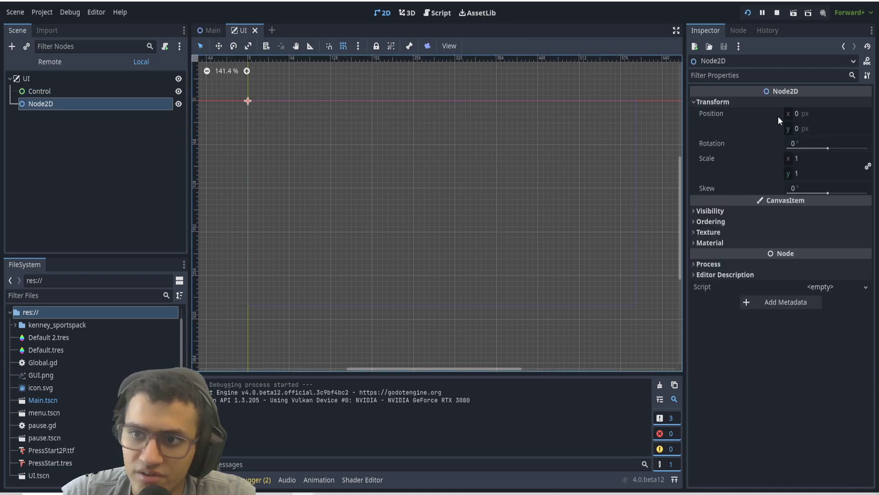
click(94, 92)
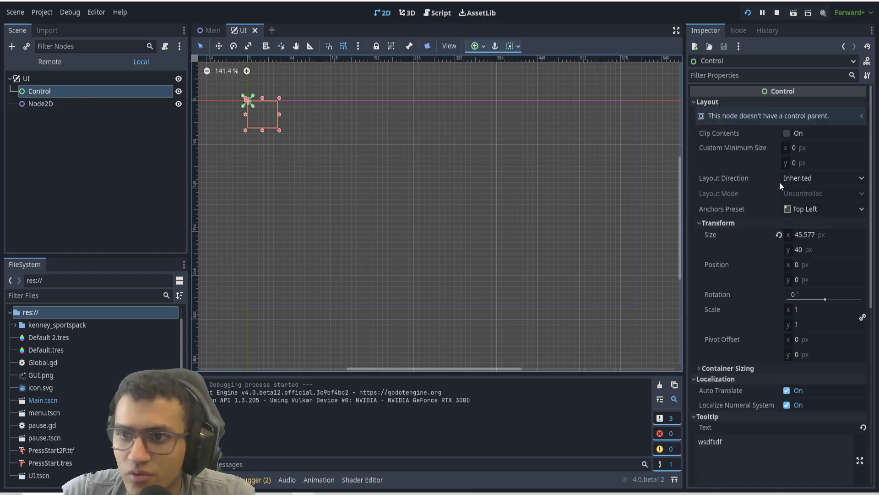
Step: Collapse the Control's Transform, Layout, Tooltip, Focus, Mouse and Input sections
click(725, 223)
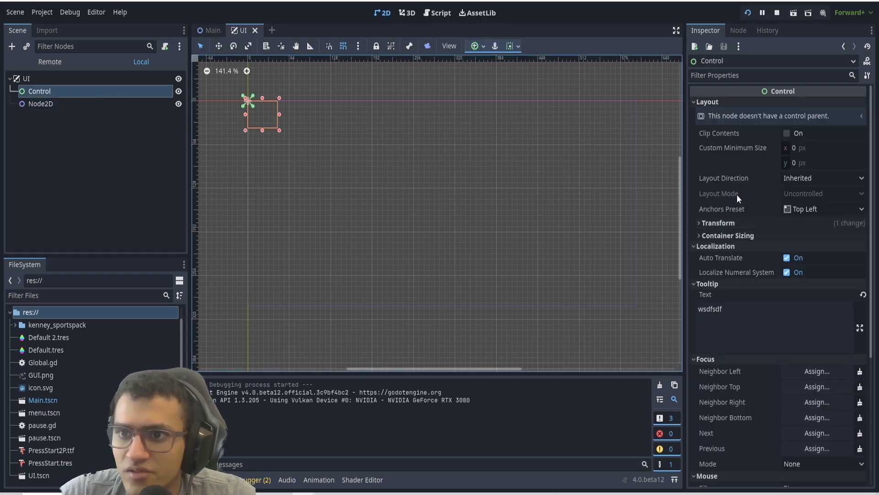
click(712, 102)
click(724, 151)
click(724, 159)
click(708, 172)
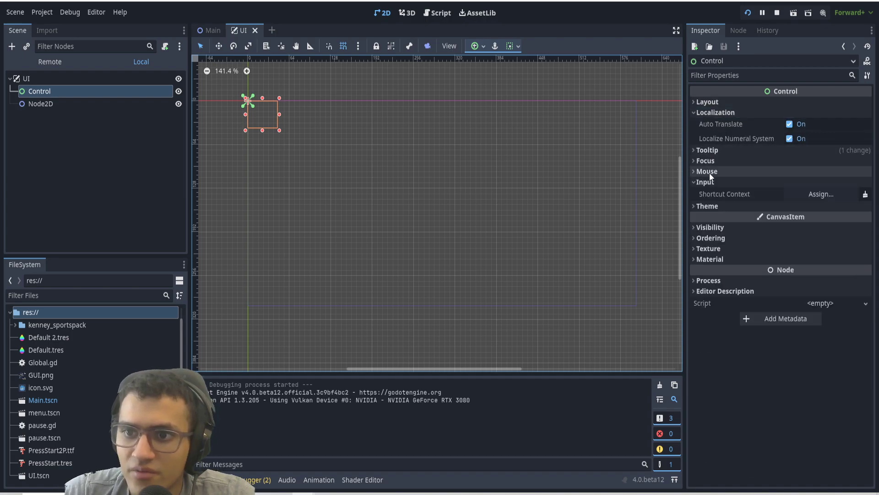
click(715, 181)
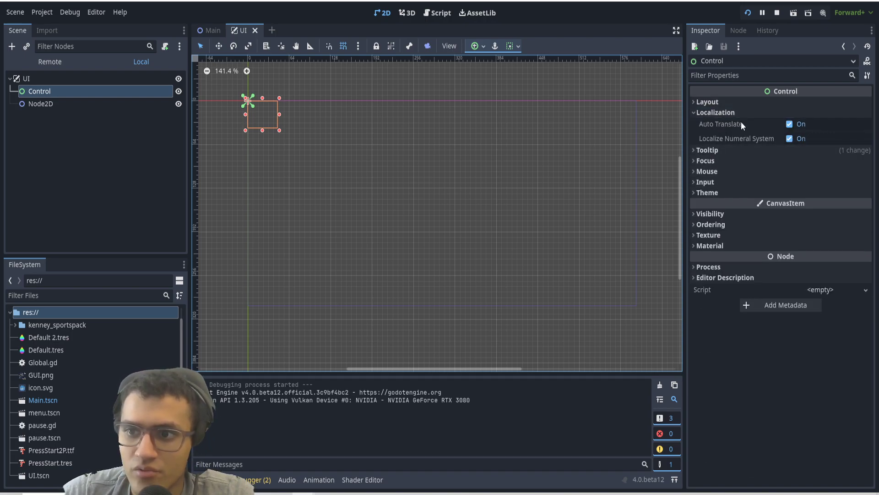
click(738, 30)
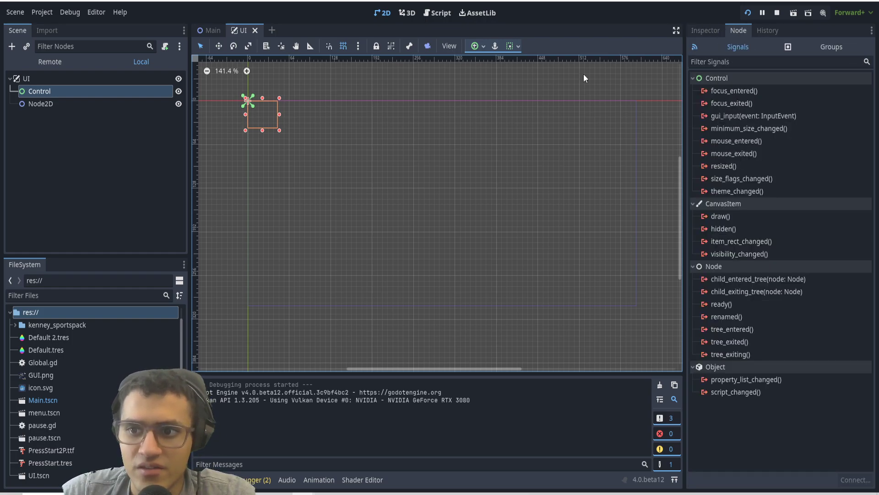
Step: Compare Node2D's signals with Control's, then browse Control node types without adding one
click(93, 103)
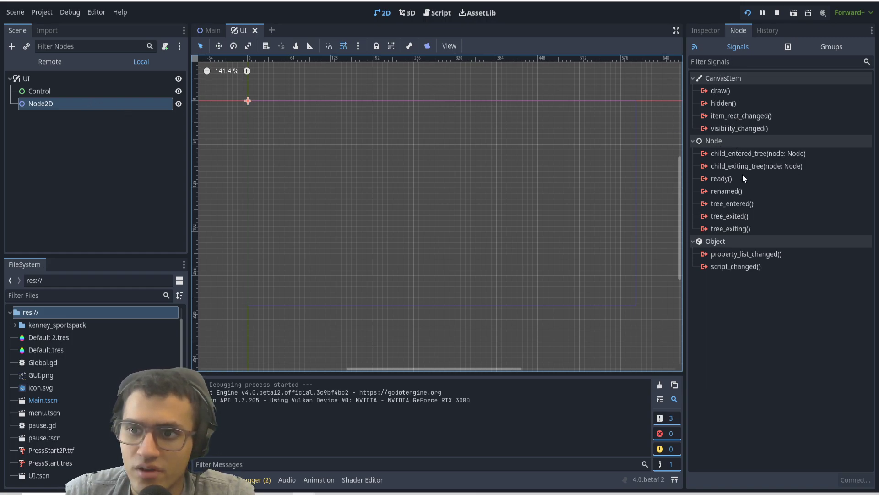
click(96, 91)
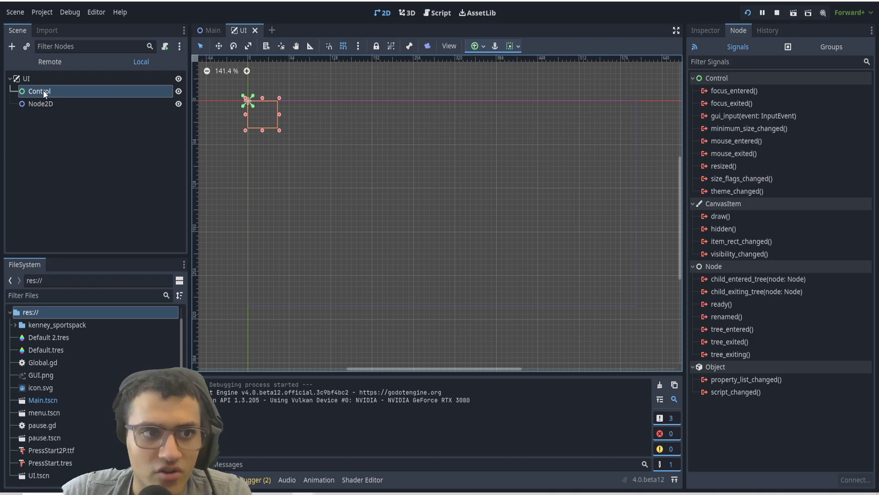
click(12, 46)
click(324, 214)
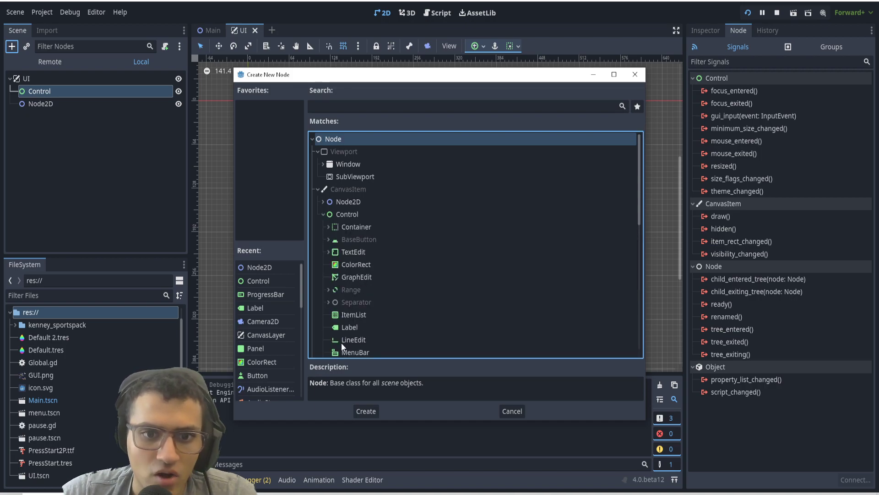
scroll(391, 154, down, 3)
key(Escape)
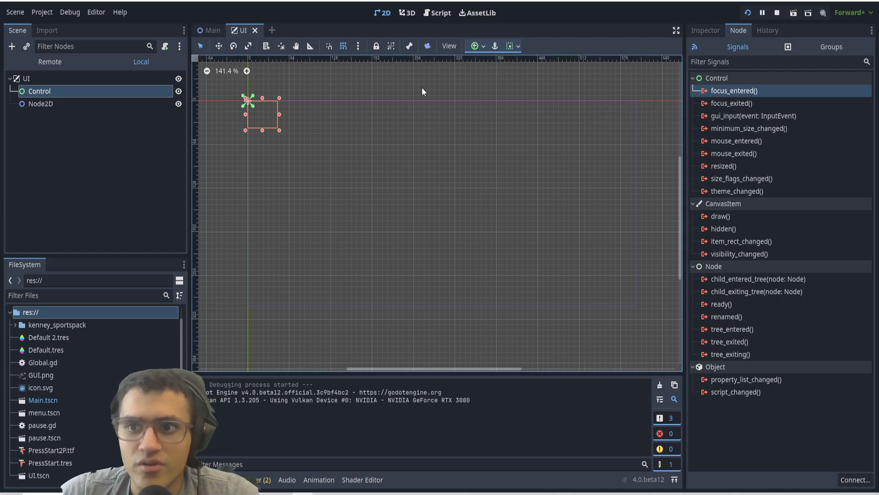
click(772, 104)
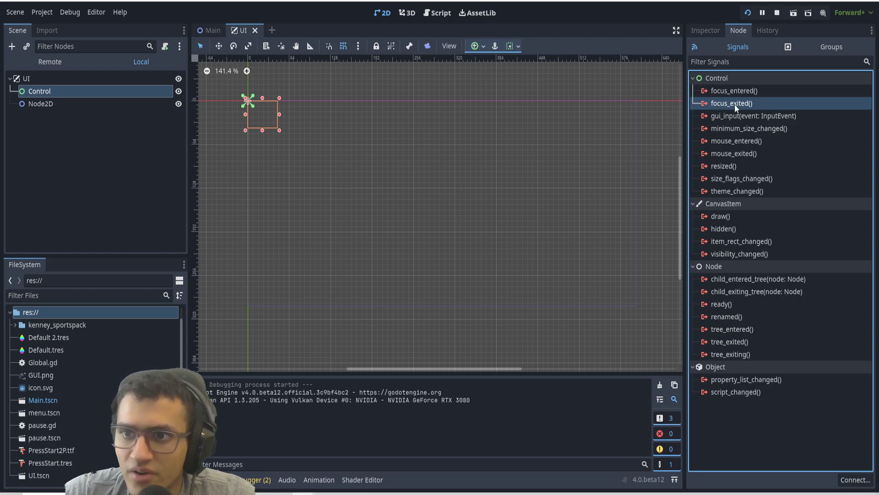
click(727, 116)
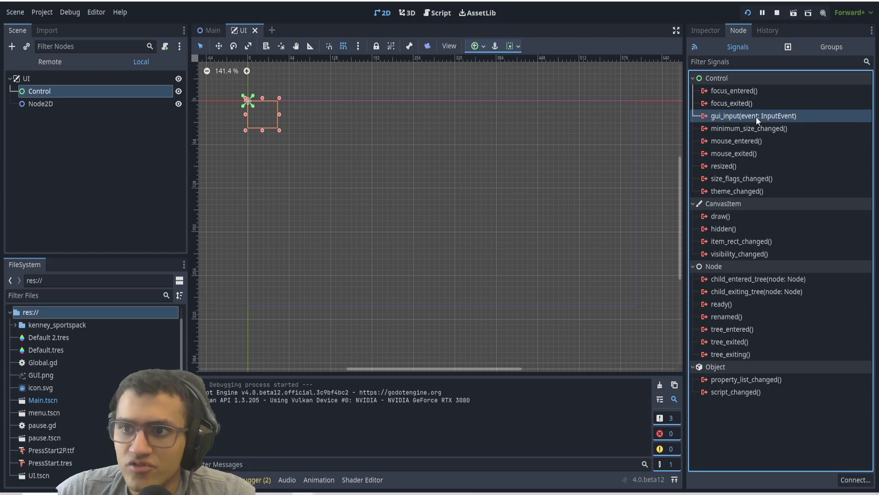
mouse_move(757, 117)
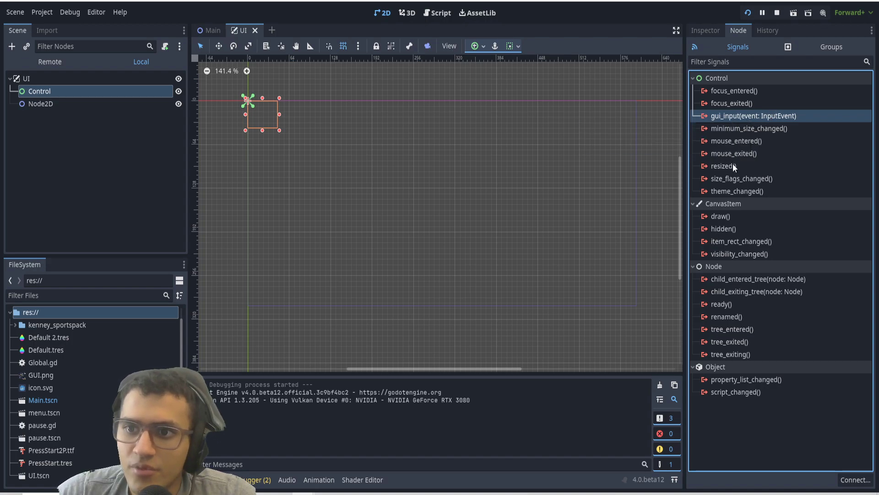
click(747, 141)
click(743, 153)
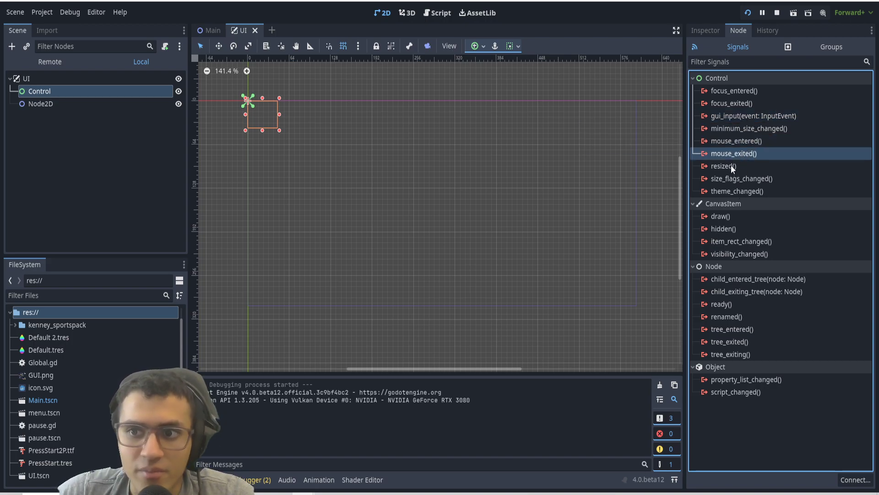
click(751, 142)
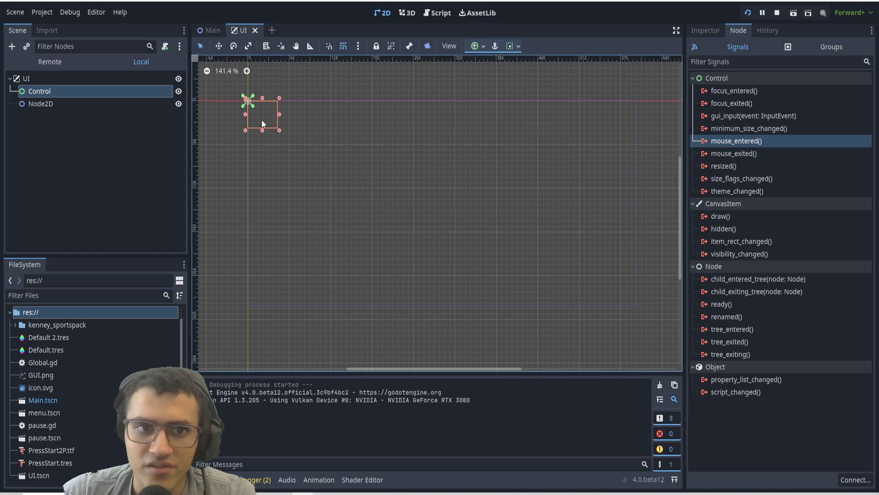
click(760, 178)
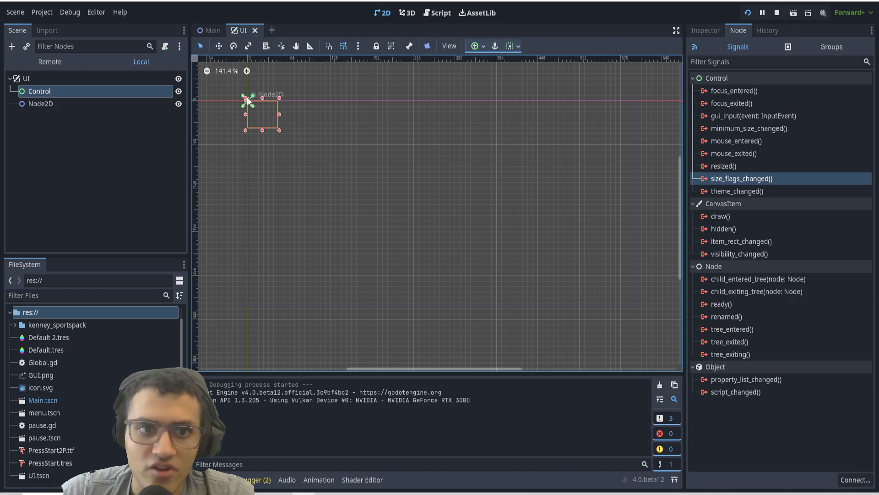
click(26, 95)
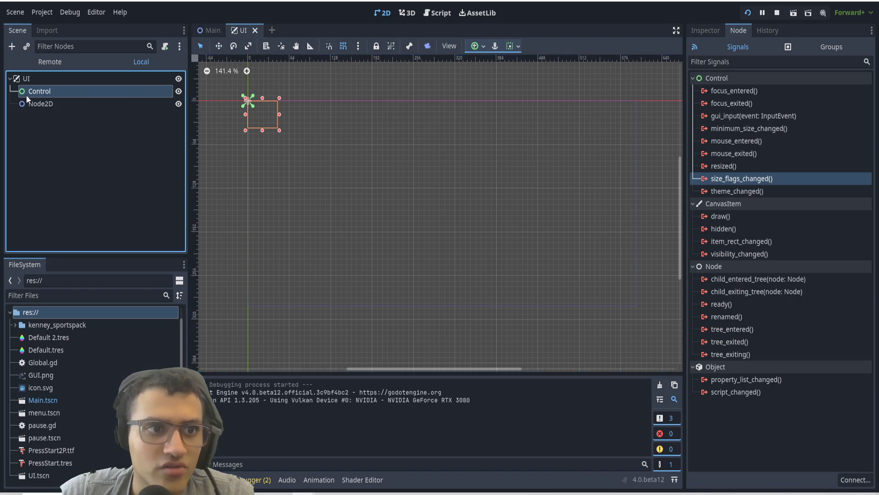
Step: Add a Panel node under Control and view its properties in the Inspector
click(12, 47)
click(314, 209)
scroll(355, 207, down, 3)
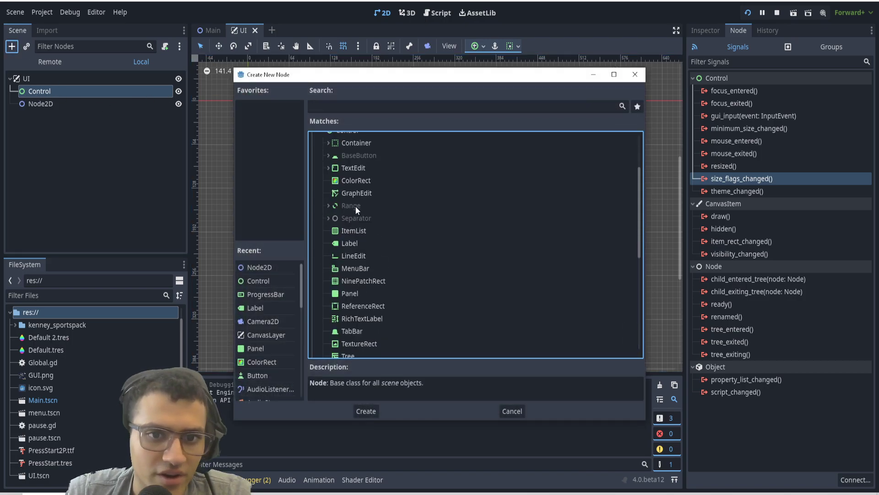
click(353, 243)
click(350, 293)
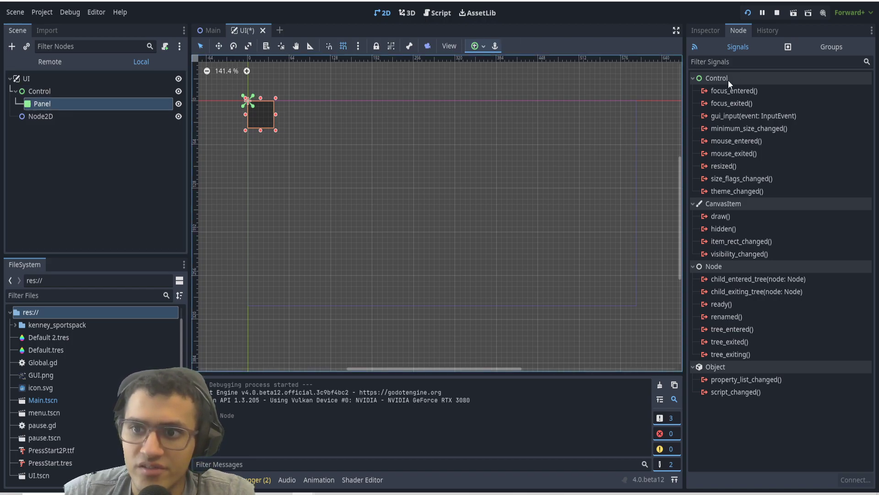
click(698, 31)
Step: Create a TabBar node as a child of Control
click(62, 90)
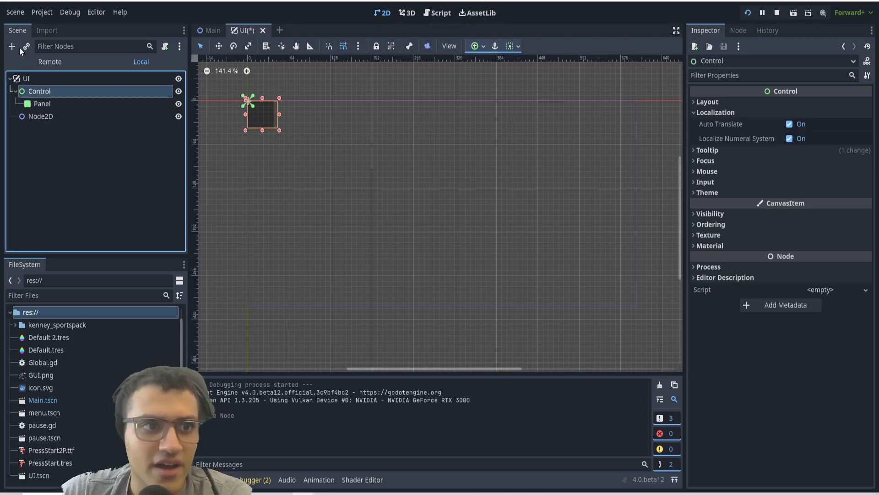
click(12, 47)
click(323, 158)
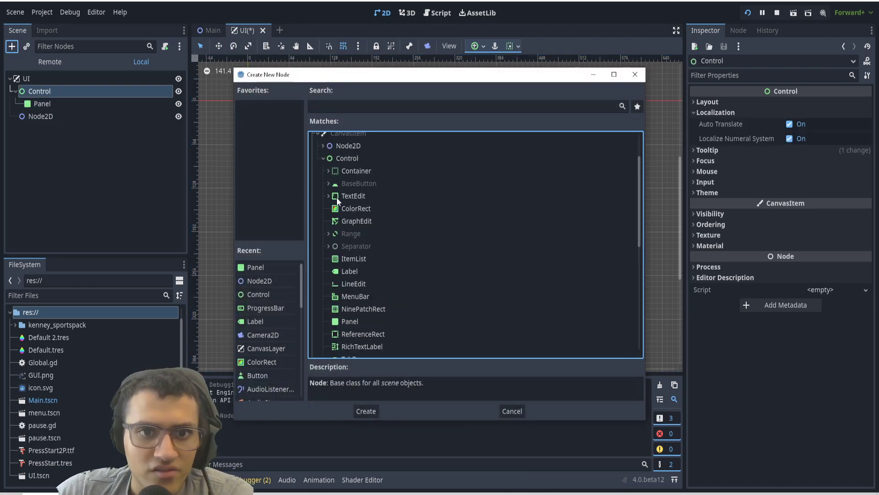
click(356, 209)
scroll(350, 283, down, 3)
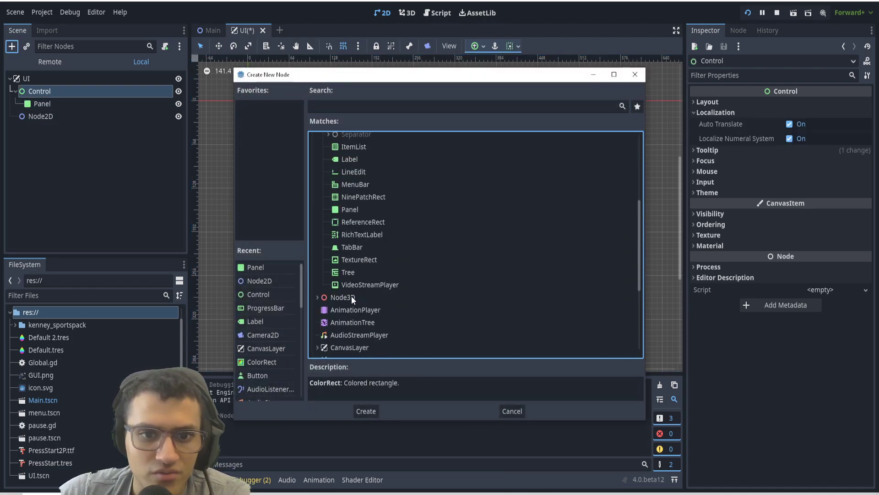
scroll(352, 265, up, 2)
click(352, 275)
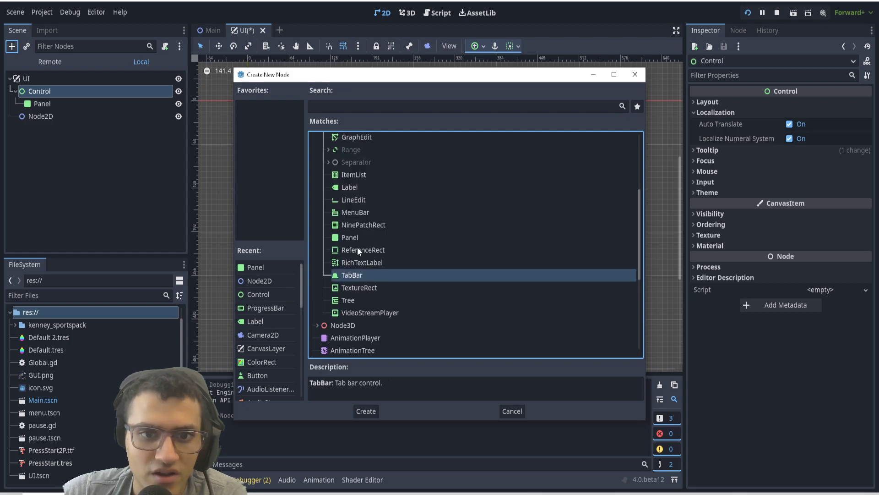
click(363, 409)
Step: Show the TabBar's tab-specific signals, then select the Panel node
click(738, 31)
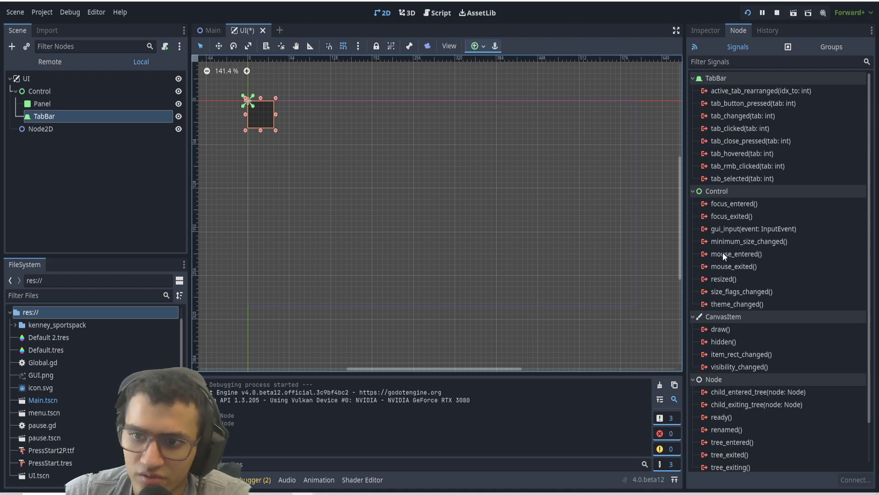
scroll(715, 226, down, 2)
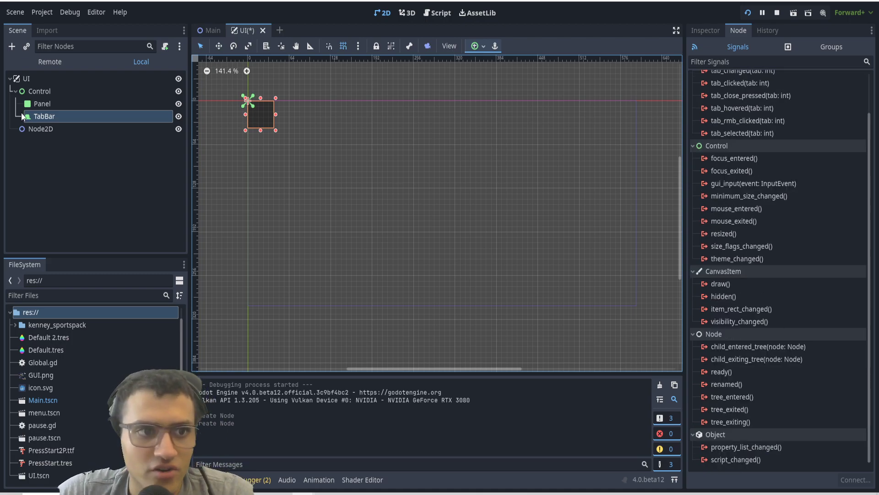
click(46, 104)
Step: Delete both Panel and TabBar, then show Node2D's properties in the Inspector
ctrl+click(54, 117)
key(Delete)
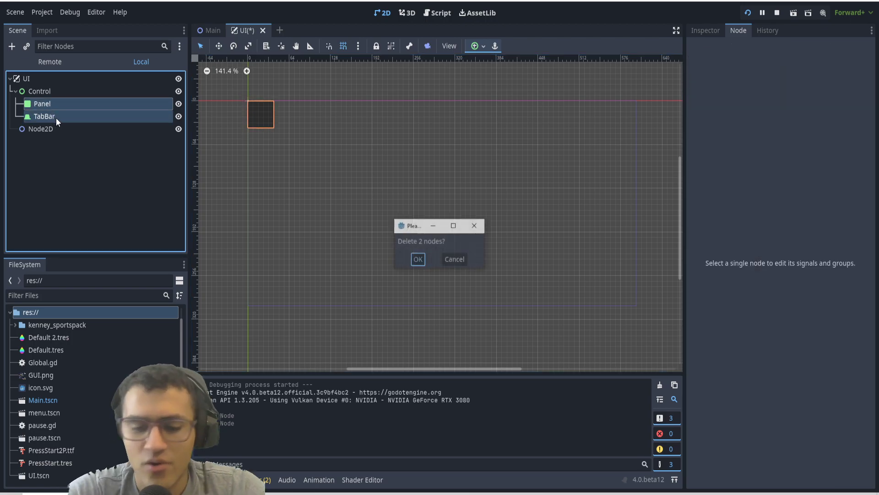
key(Return)
click(65, 93)
click(53, 101)
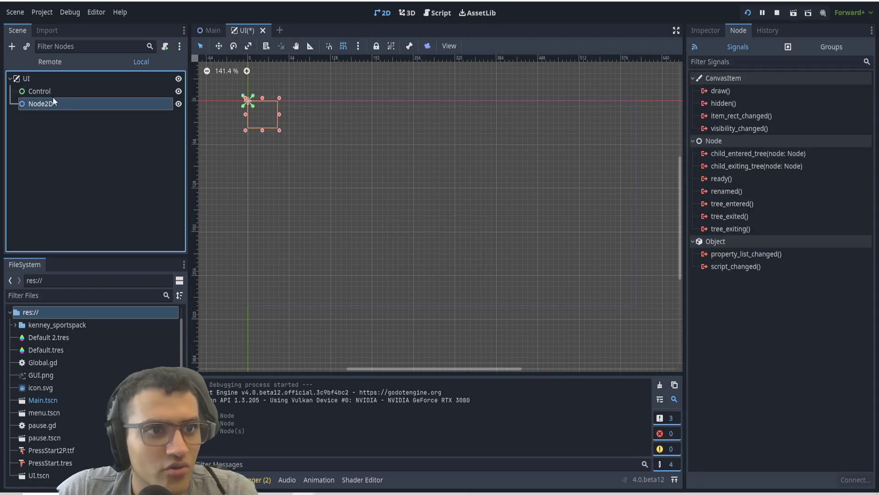
click(712, 29)
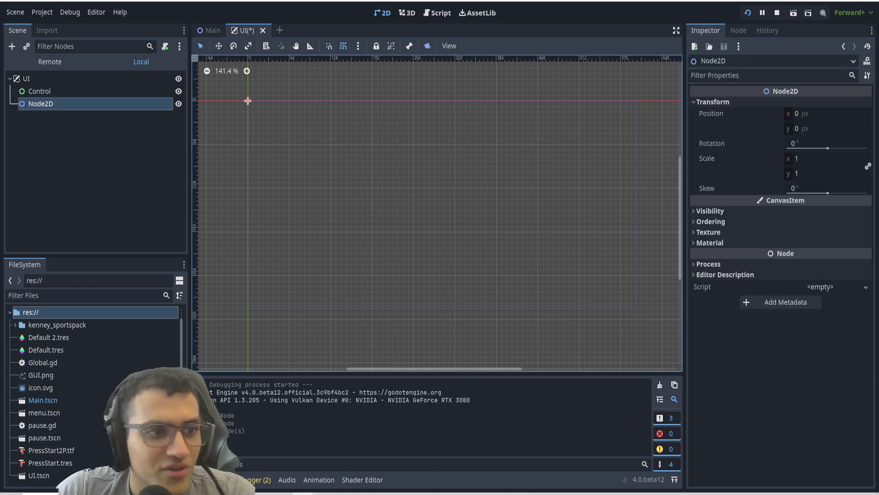